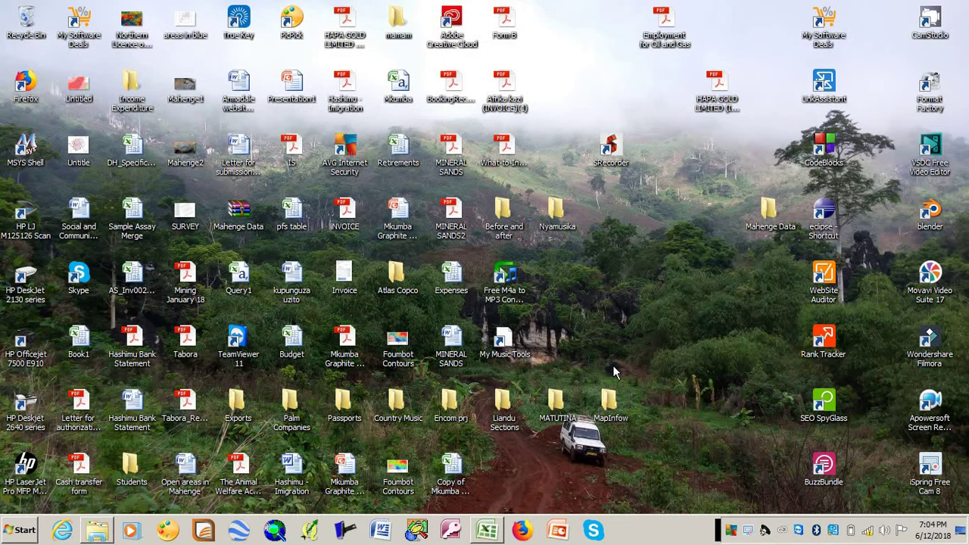
# - Bring up the company workbook and highlight the return, revenue and market cap columns
pyautogui.click(492, 532)
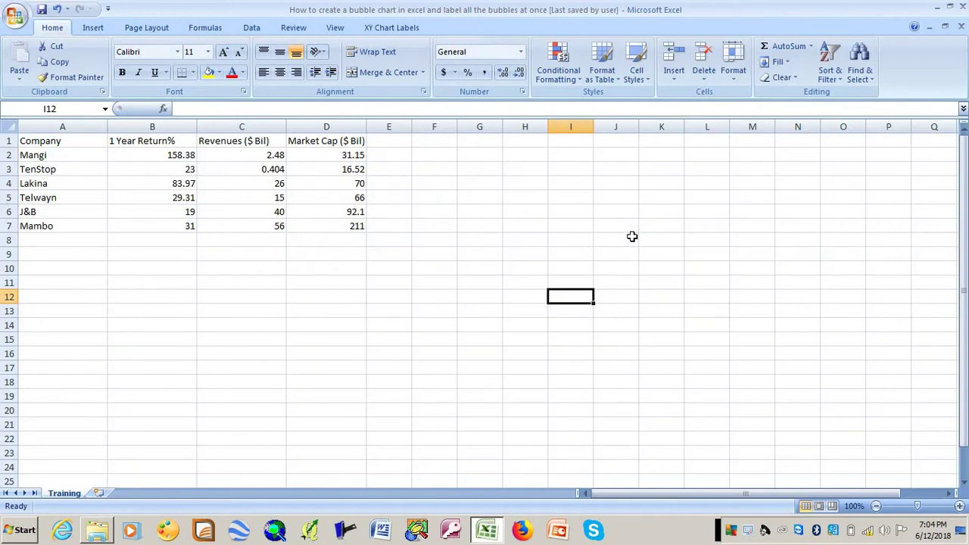
pyautogui.click(614, 217)
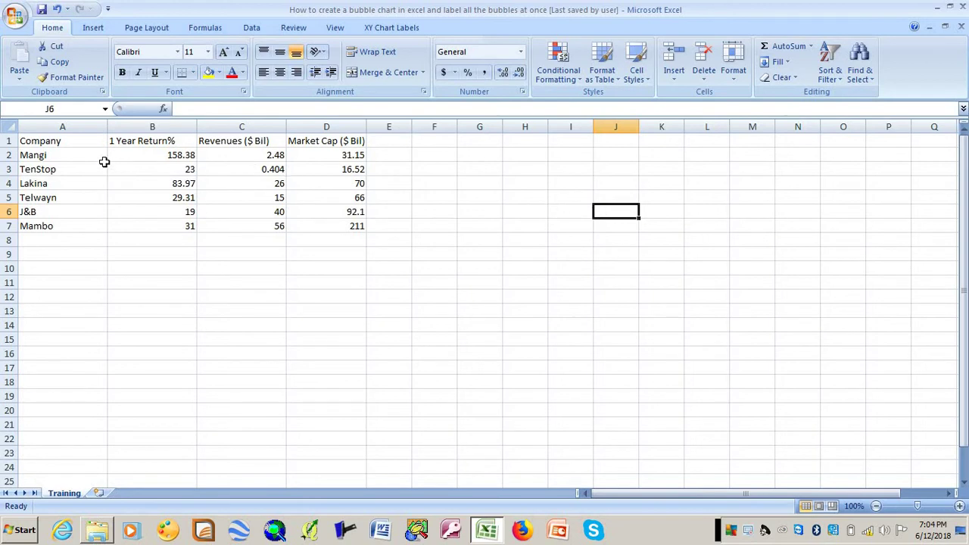
pyautogui.moveTo(76, 144); pyautogui.dragTo(315, 220)
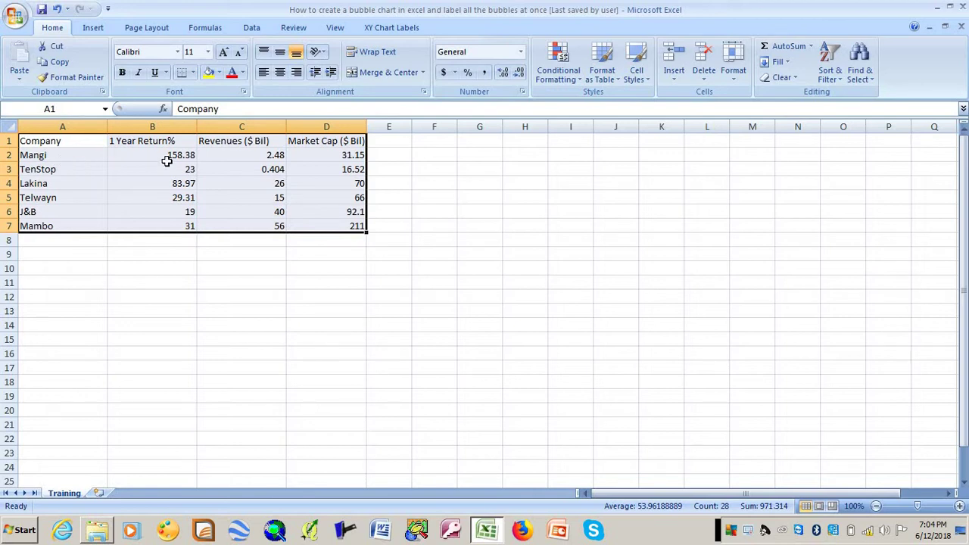
pyautogui.moveTo(171, 140); pyautogui.dragTo(143, 217)
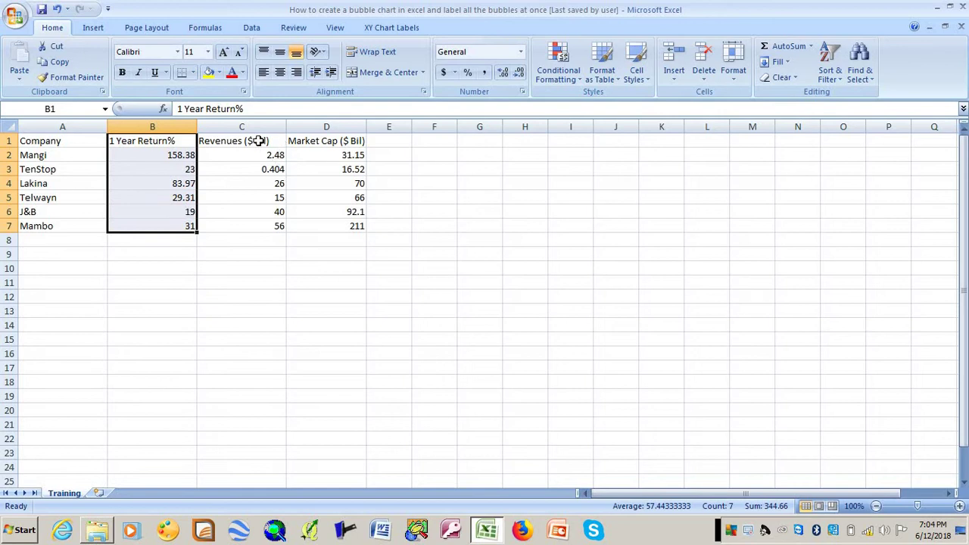
pyautogui.moveTo(229, 141); pyautogui.dragTo(247, 221)
pyautogui.moveTo(322, 141); pyautogui.dragTo(325, 221)
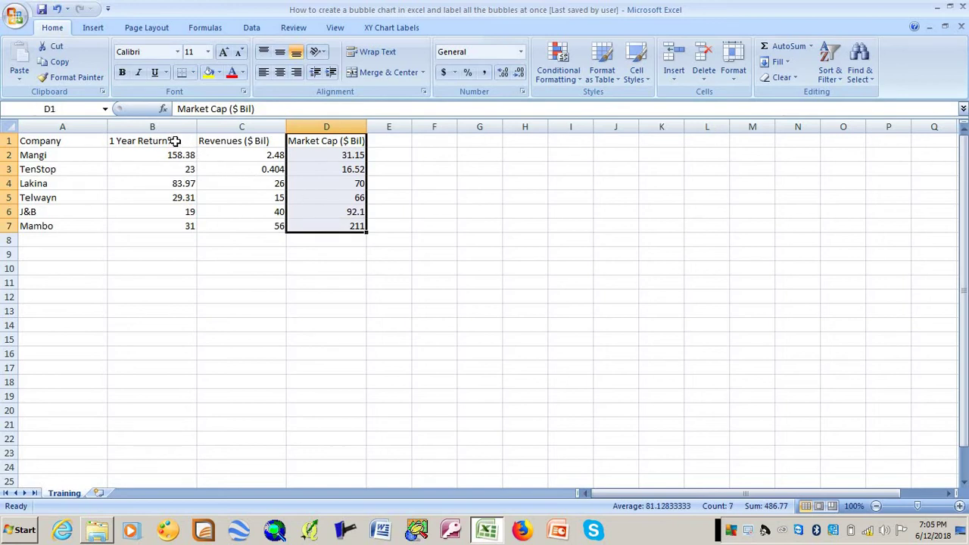
# - Point out a return value, re-highlight the three figure columns, then clear the highlight
pyautogui.click(175, 141)
pyautogui.click(157, 198)
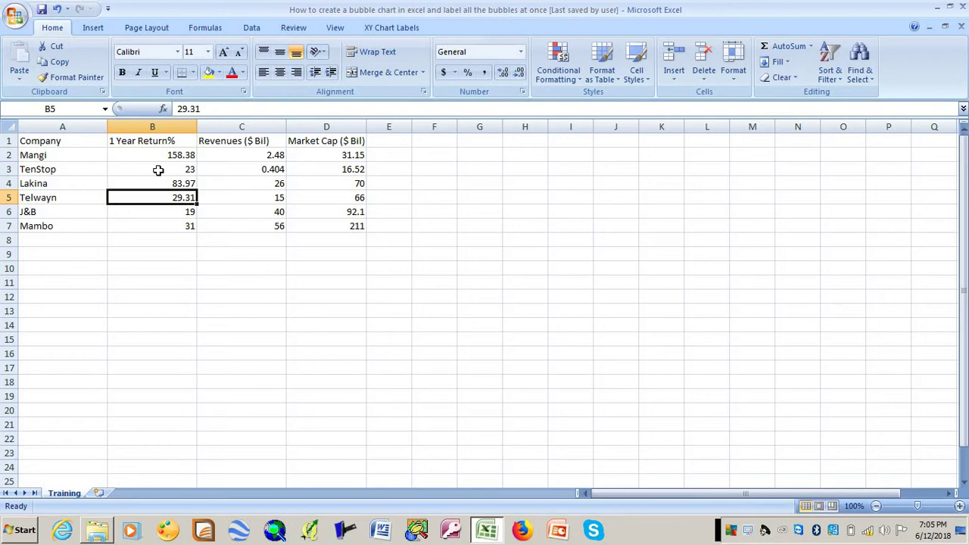
pyautogui.moveTo(154, 142); pyautogui.dragTo(159, 227)
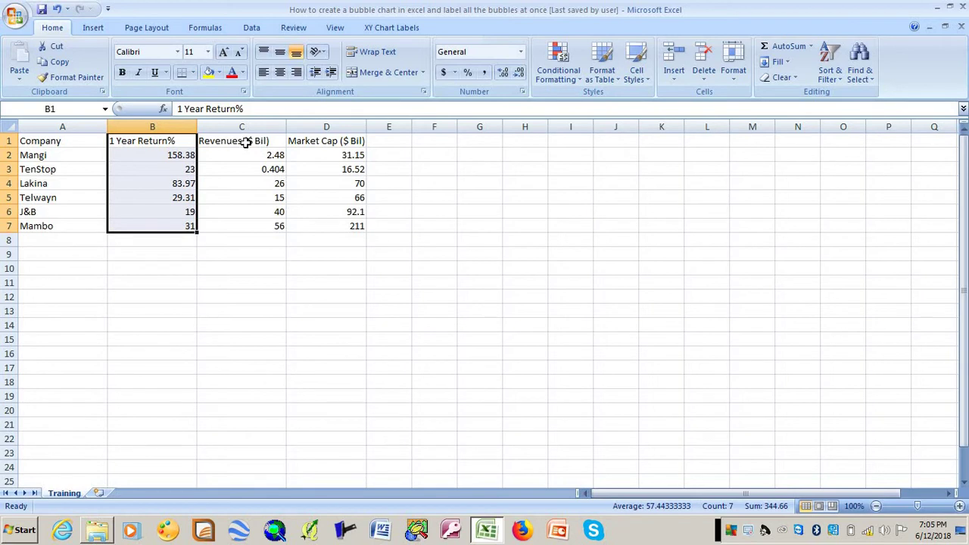
pyautogui.moveTo(246, 142); pyautogui.dragTo(248, 219)
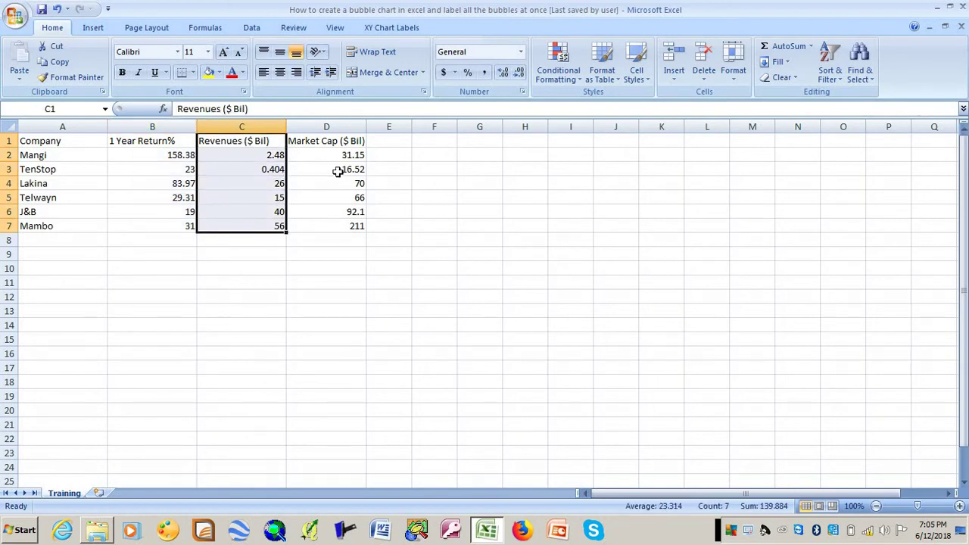
pyautogui.moveTo(334, 142); pyautogui.dragTo(331, 223)
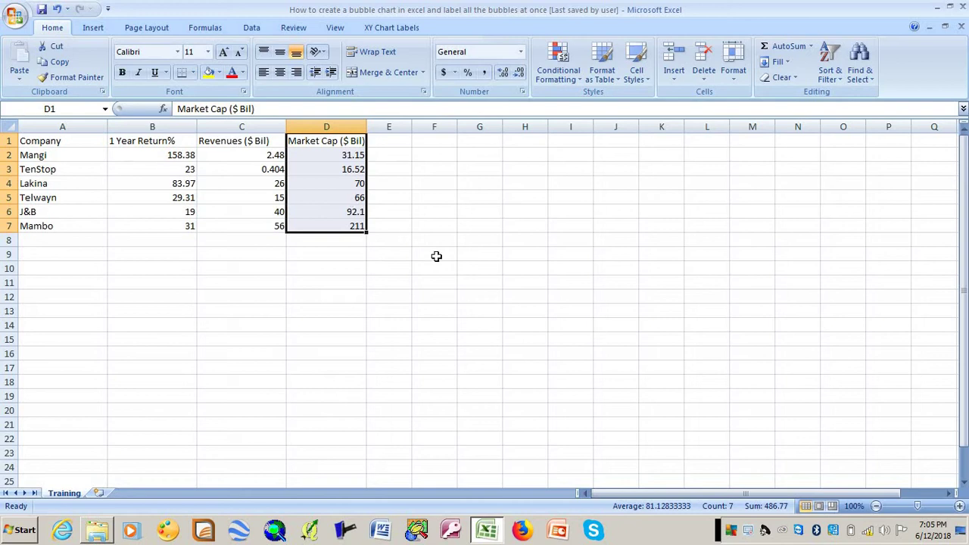
pyautogui.click(441, 258)
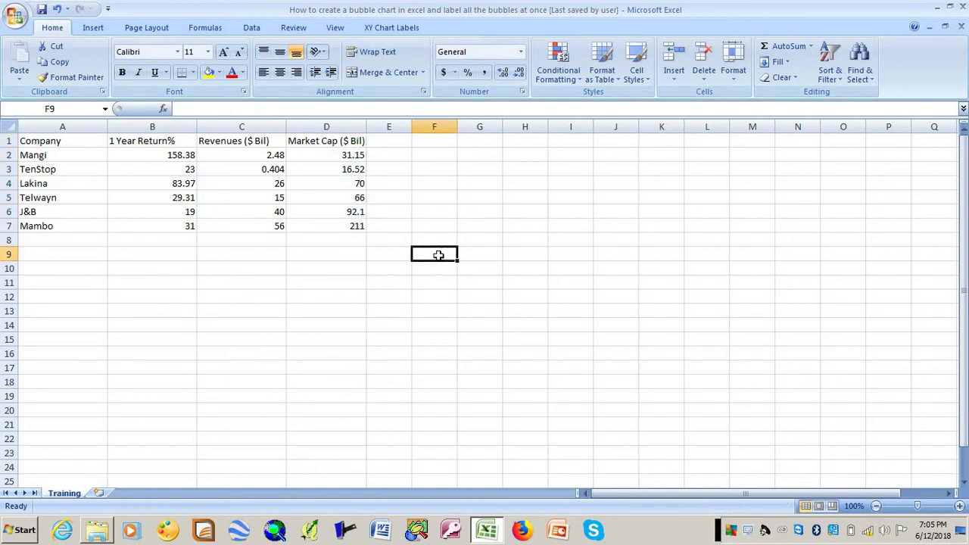
# - Select the numeric figures B2:D7, leaving cell B2 unchanged
pyautogui.click(136, 157)
pyautogui.doubleClick(144, 157)
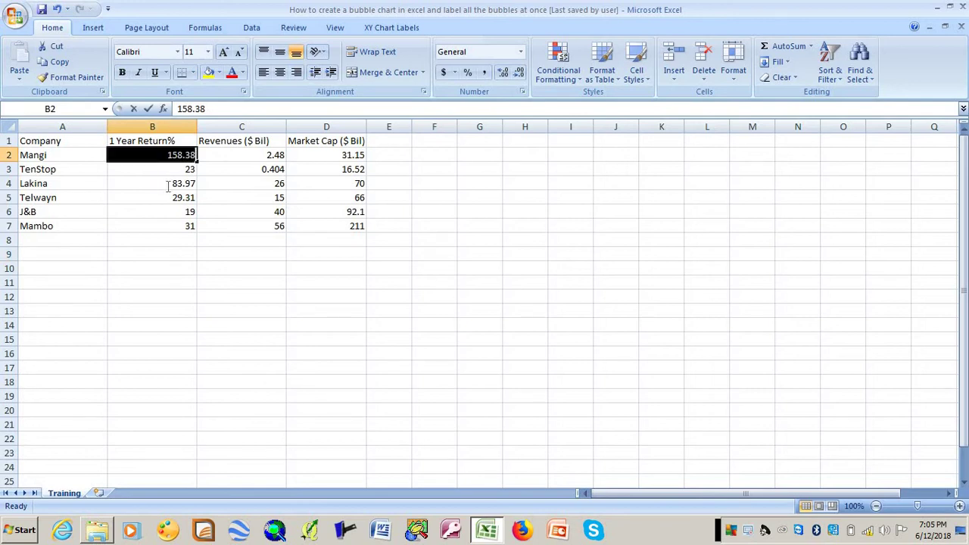
pyautogui.click(299, 240)
pyautogui.moveTo(137, 155); pyautogui.dragTo(312, 226)
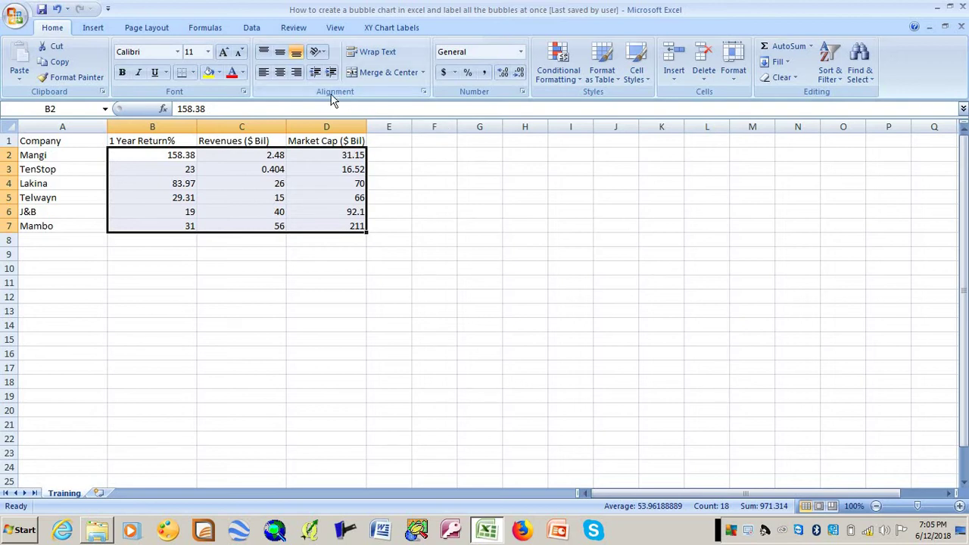
# - Insert a Bubble with 3-D effect chart from the Insert tab's Other Charts list
pyautogui.click(100, 34)
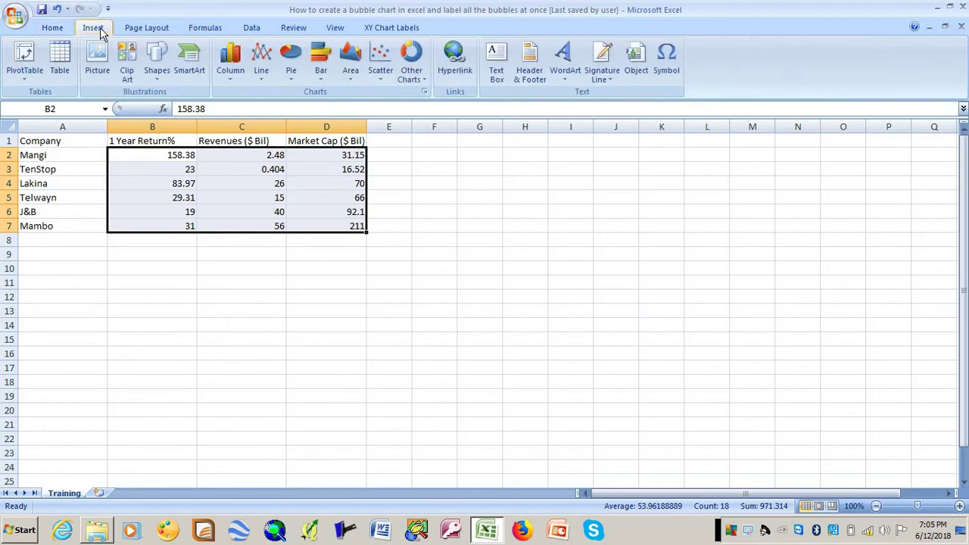
pyautogui.click(422, 82)
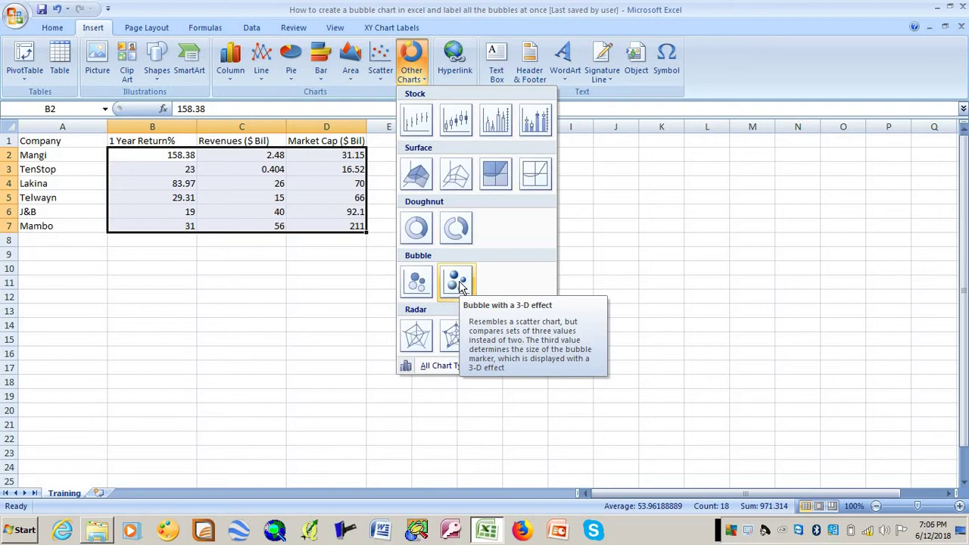
pyautogui.click(458, 282)
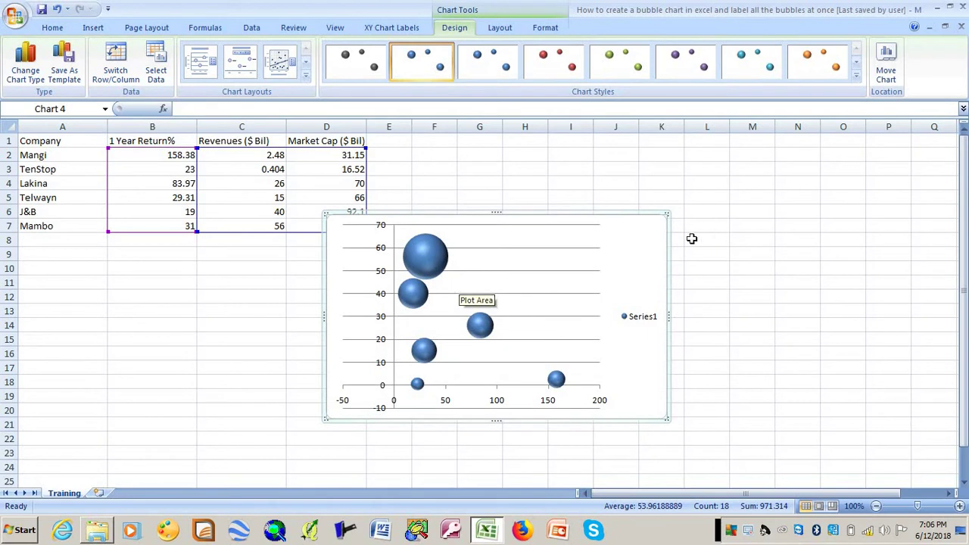
# - Move the chart up and right beside the table, enlarge it, and select the horizontal axis
pyautogui.moveTo(653, 211); pyautogui.dragTo(750, 174)
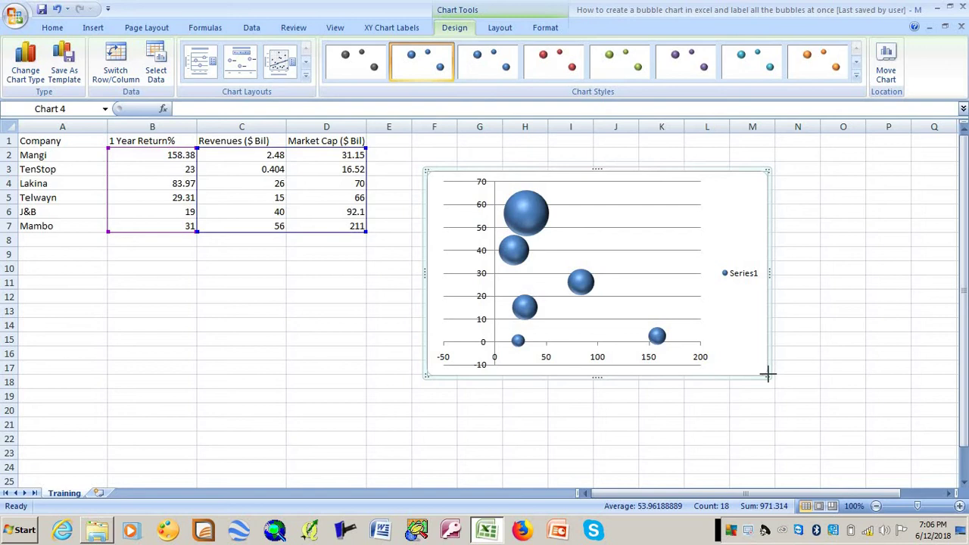
pyautogui.moveTo(772, 375); pyautogui.dragTo(828, 411)
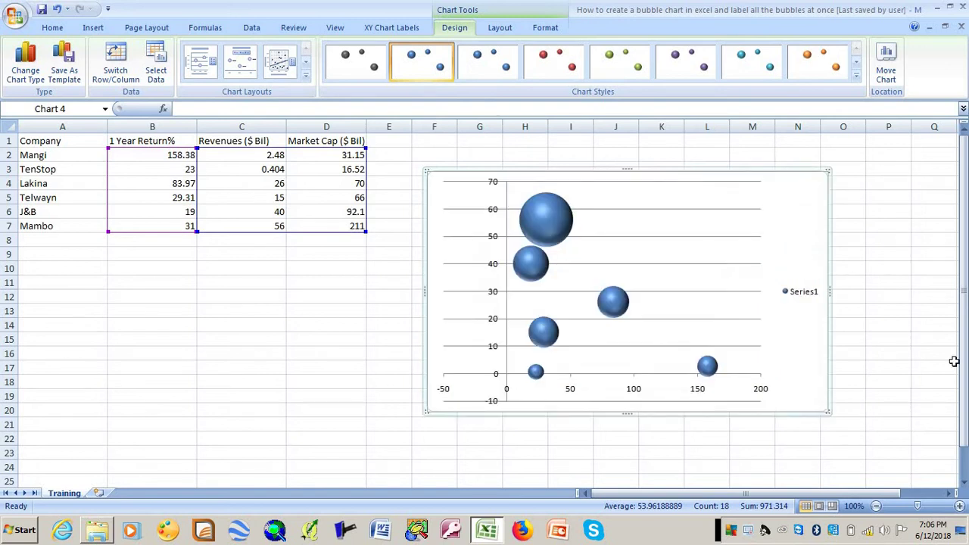
pyautogui.click(445, 395)
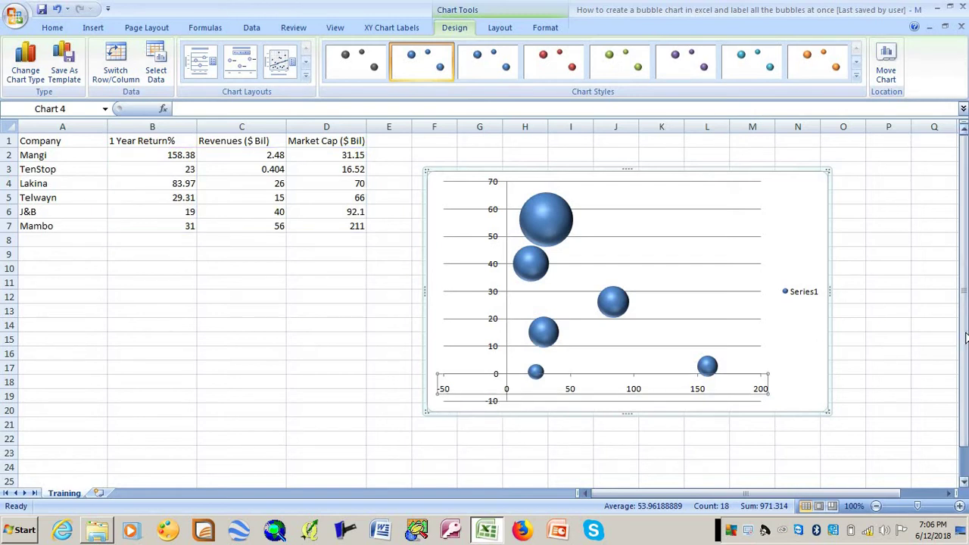
pyautogui.click(886, 325)
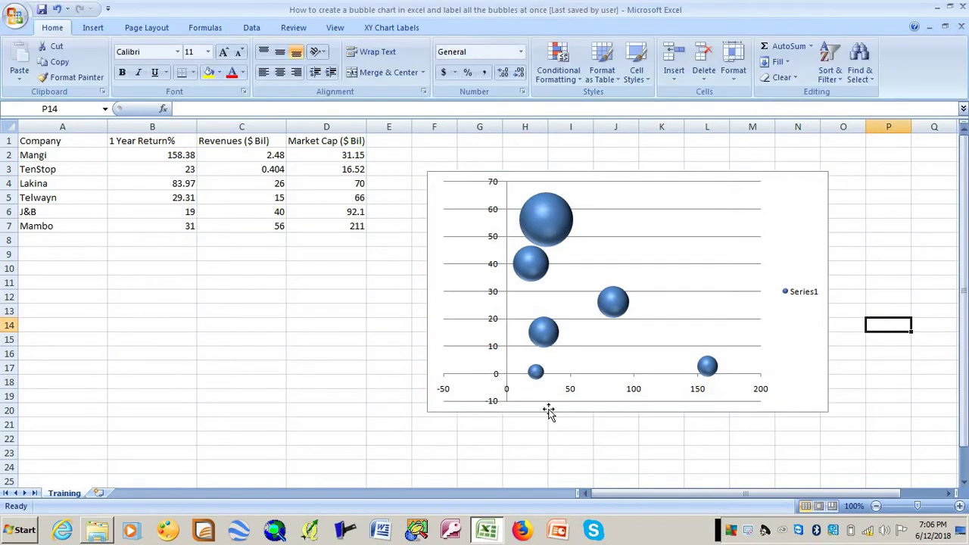
pyautogui.click(445, 393)
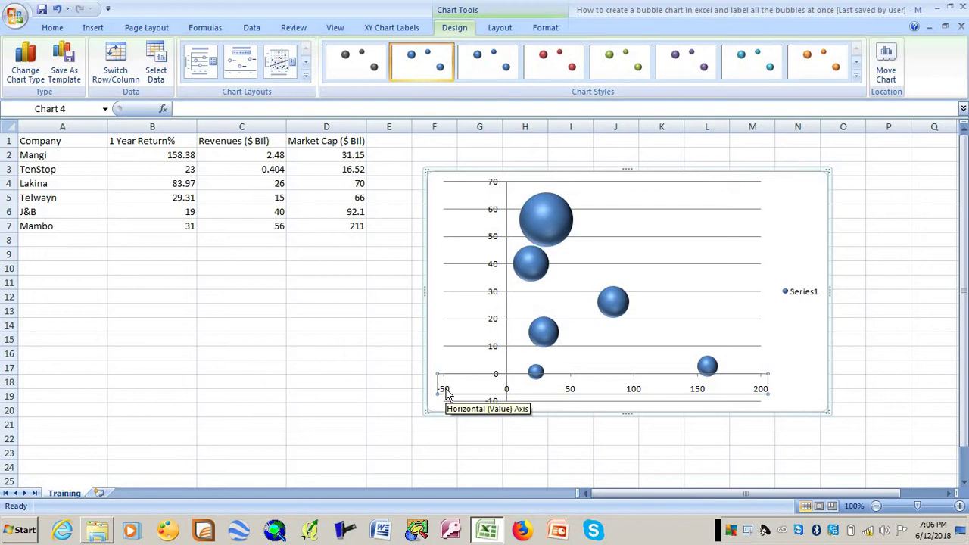
# - Fix the horizontal axis minimum at 0 and delete the Series1 legend
pyautogui.rightClick(447, 394)
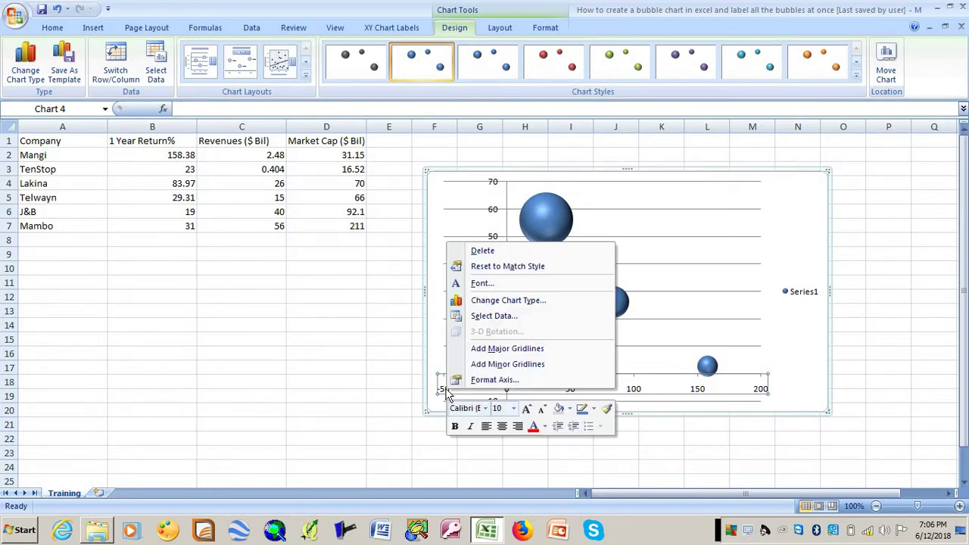
pyautogui.click(492, 381)
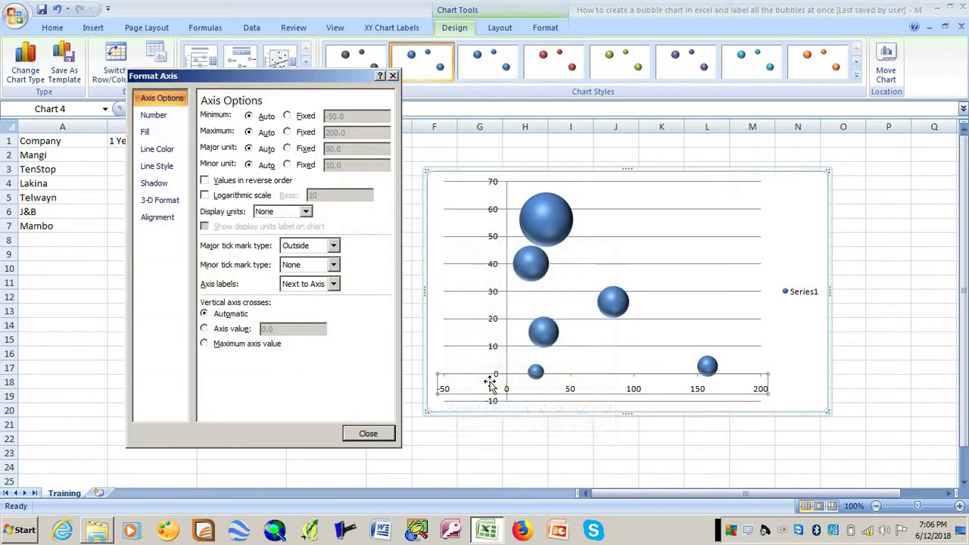
pyautogui.click(289, 117)
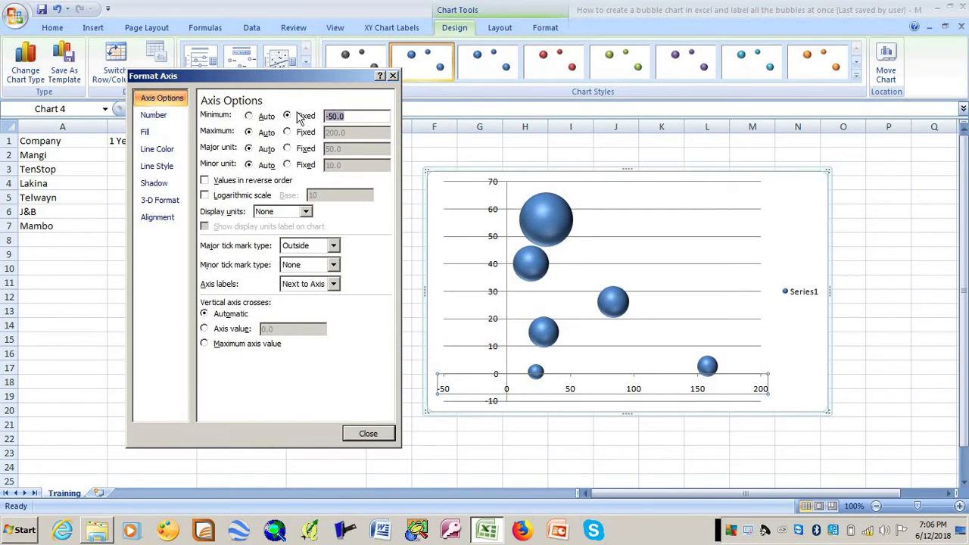
pyautogui.write('0')
pyautogui.press('Return')
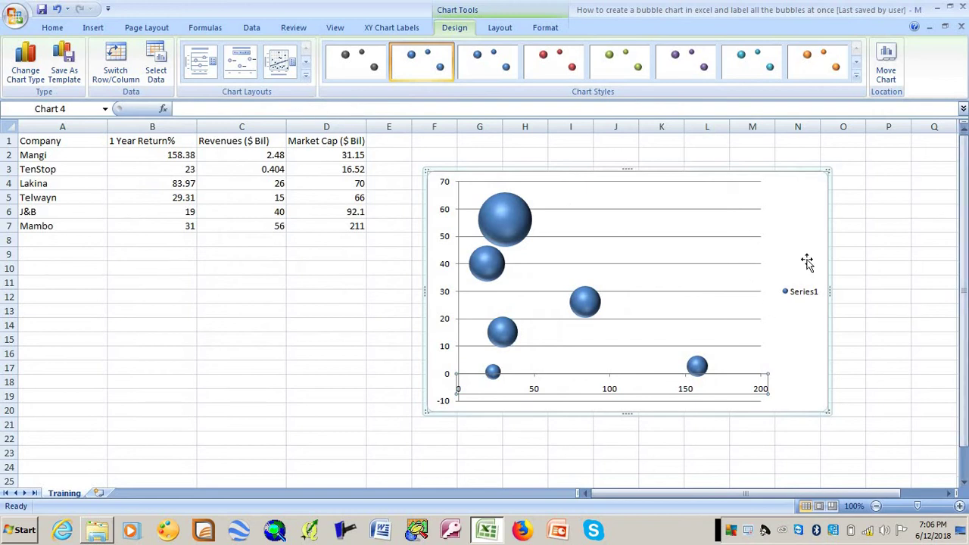
pyautogui.click(804, 298)
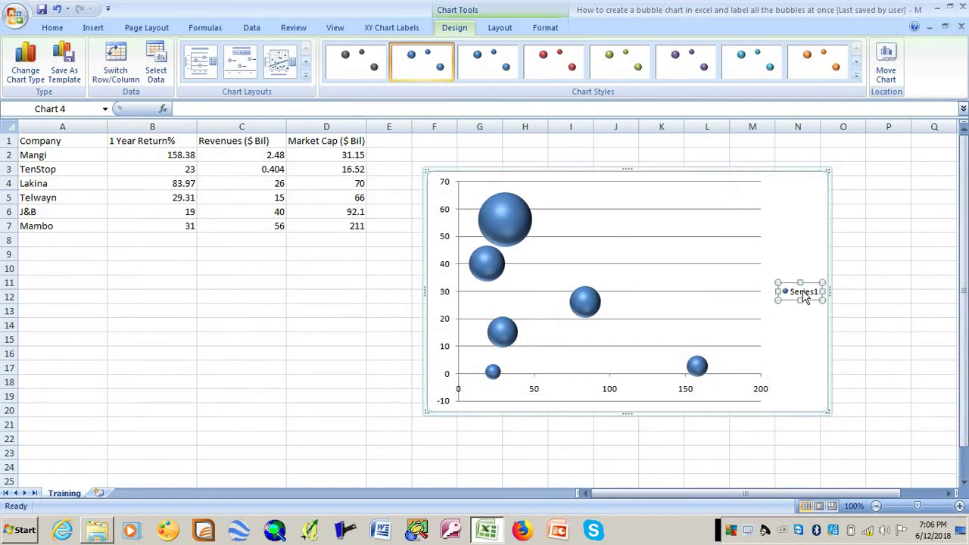
pyautogui.press('Delete')
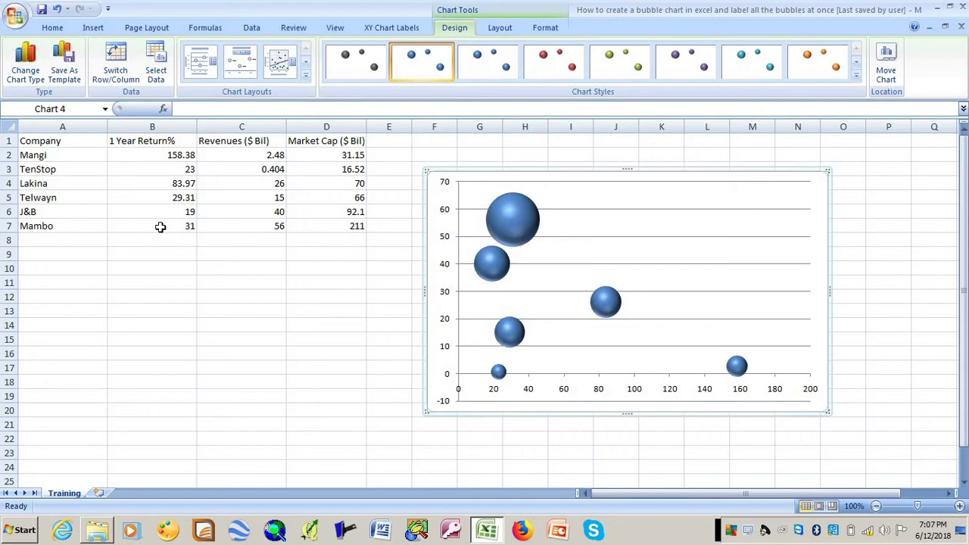
pyautogui.moveTo(159, 225); pyautogui.dragTo(279, 229)
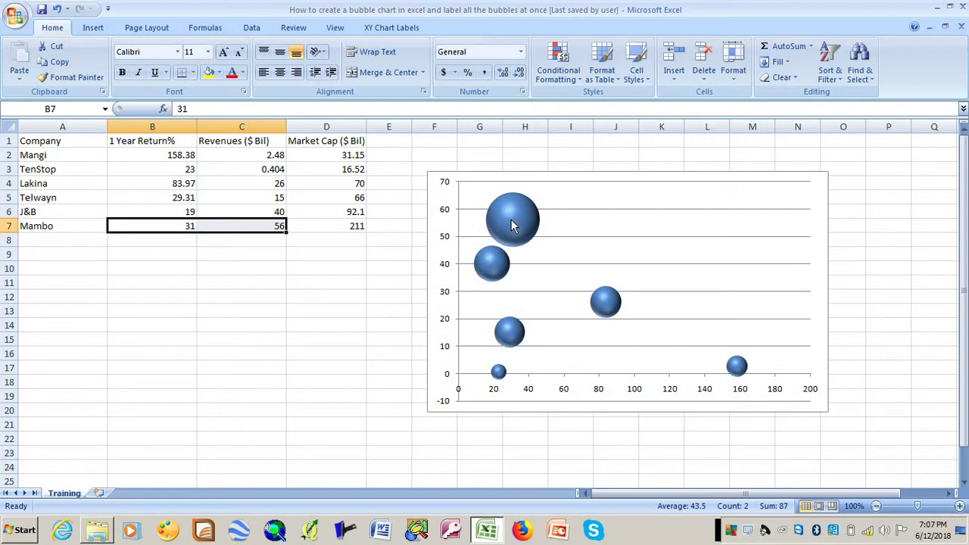
pyautogui.click(250, 265)
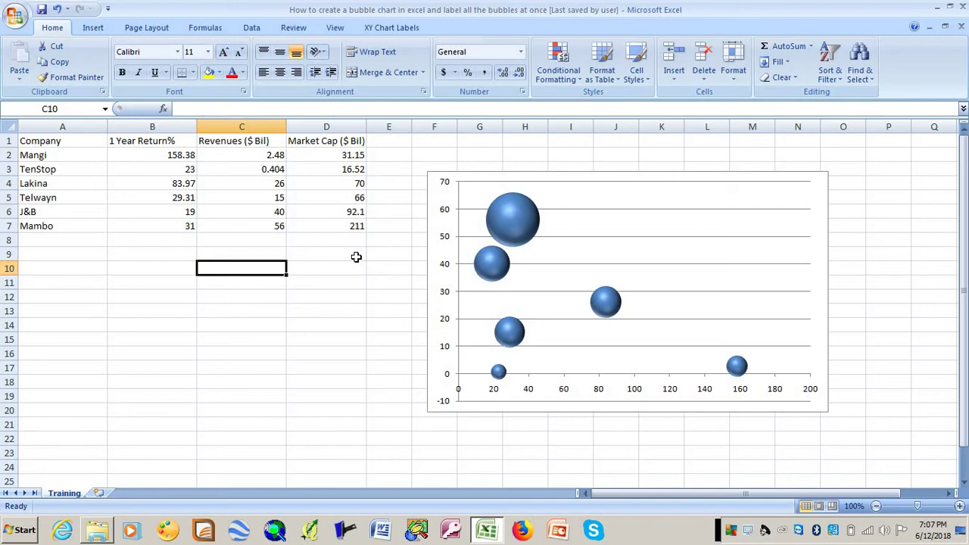
pyautogui.click(356, 257)
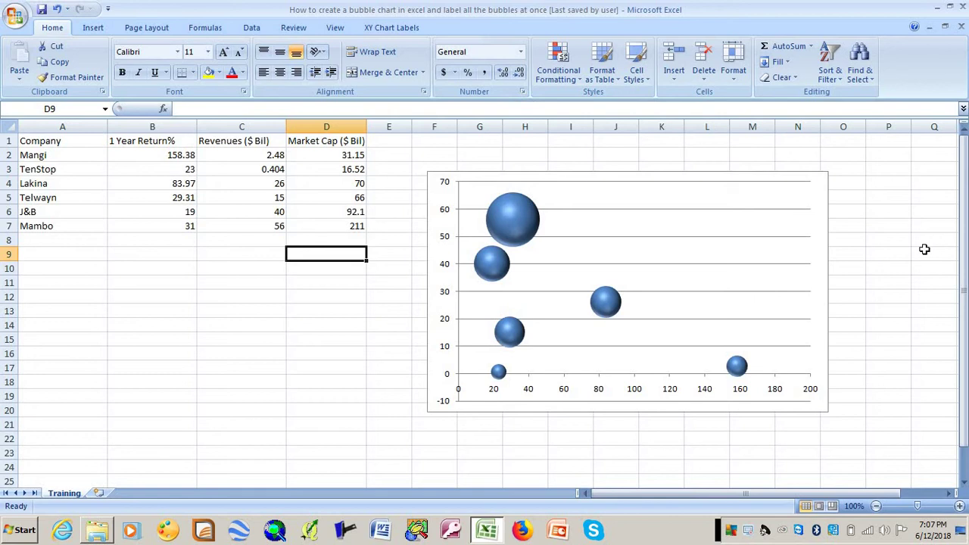
# - Label the bubbles with company names from A2:A7, positioned Right, using XY Chart Labels
pyautogui.click(395, 28)
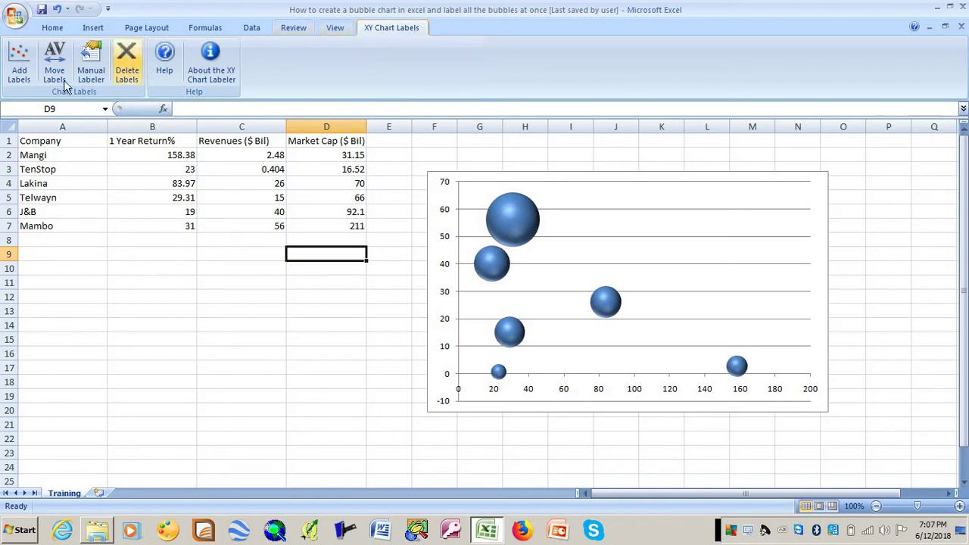
pyautogui.click(22, 76)
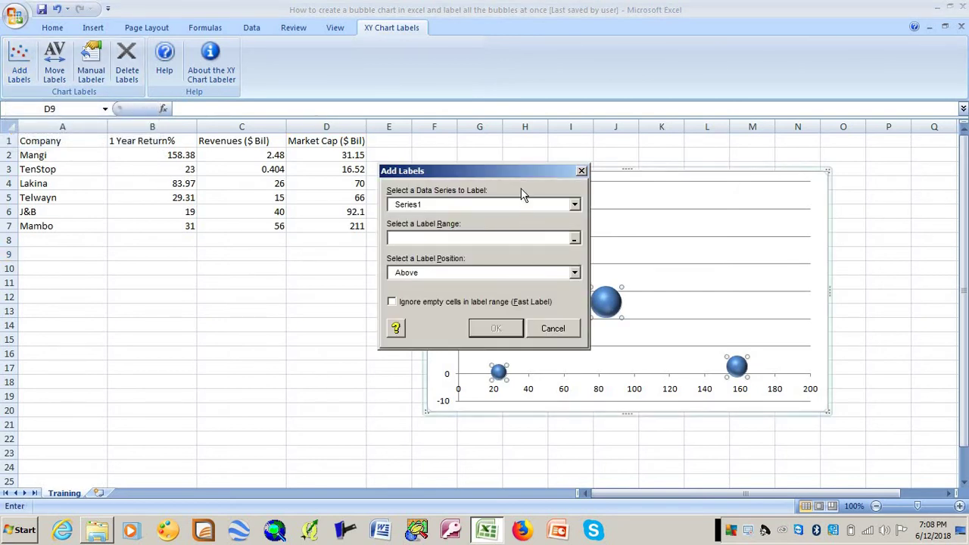
pyautogui.moveTo(515, 174)
pyautogui.mouseDown()
pyautogui.moveTo(685, 77)
pyautogui.moveTo(730, 68)
pyautogui.mouseUp()
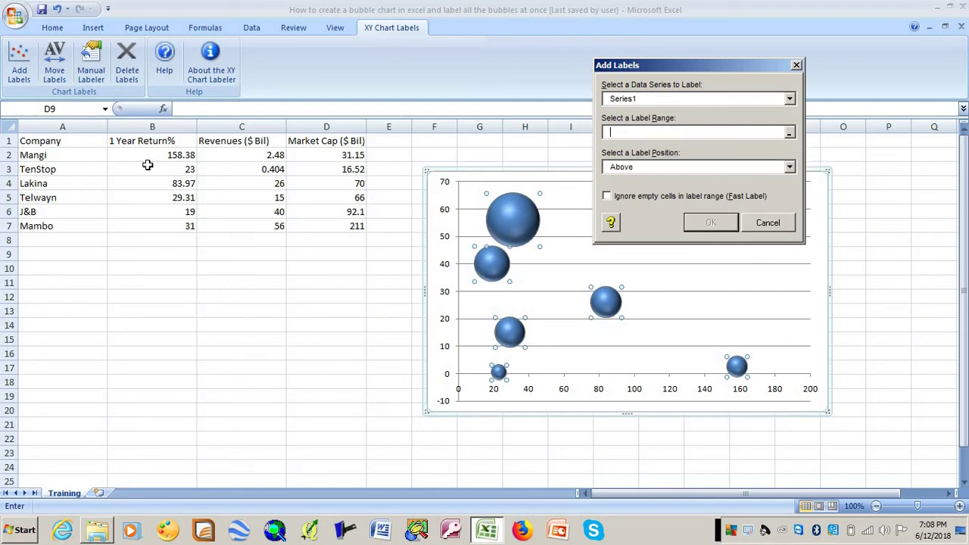
pyautogui.moveTo(69, 155); pyautogui.dragTo(69, 222)
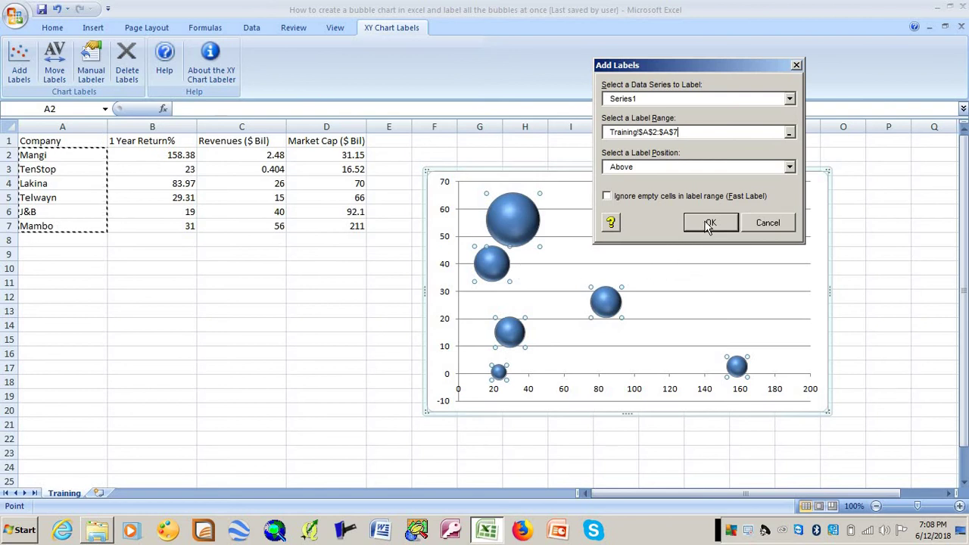
pyautogui.click(657, 168)
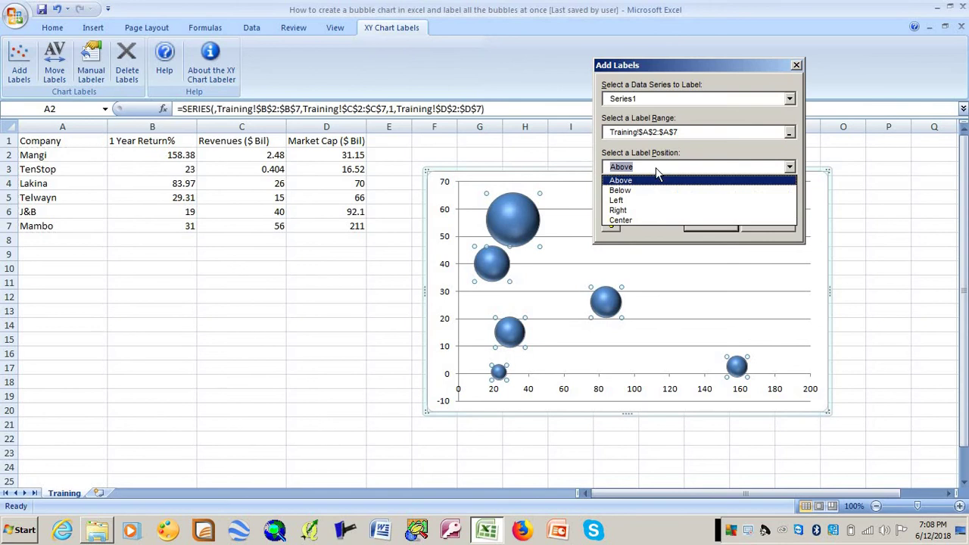
pyautogui.click(648, 211)
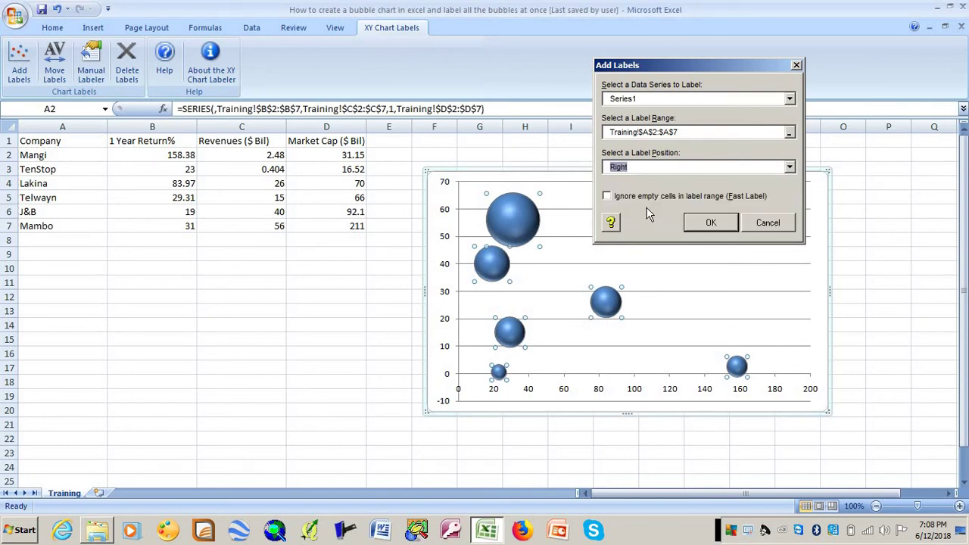
pyautogui.click(724, 223)
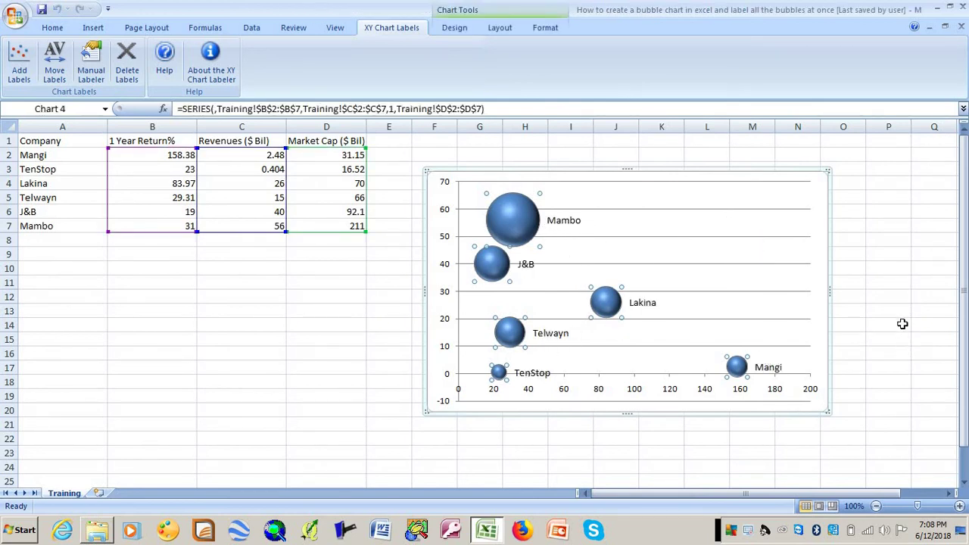
# - Deselect the chart, then select all six company-name labels together
pyautogui.click(891, 293)
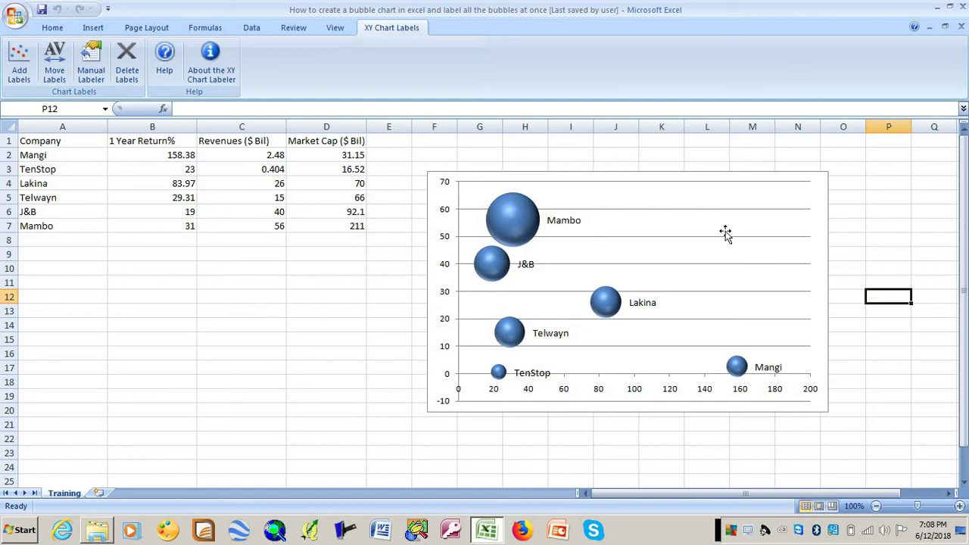
pyautogui.click(570, 227)
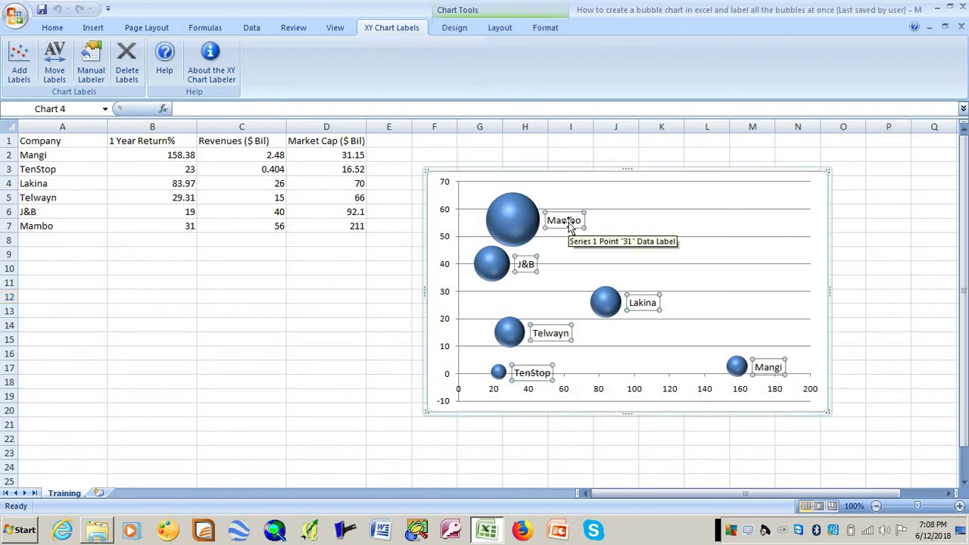
# - Make the labels bold 14-point with a White, Background 1, Darker 15% fill
pyautogui.click(52, 28)
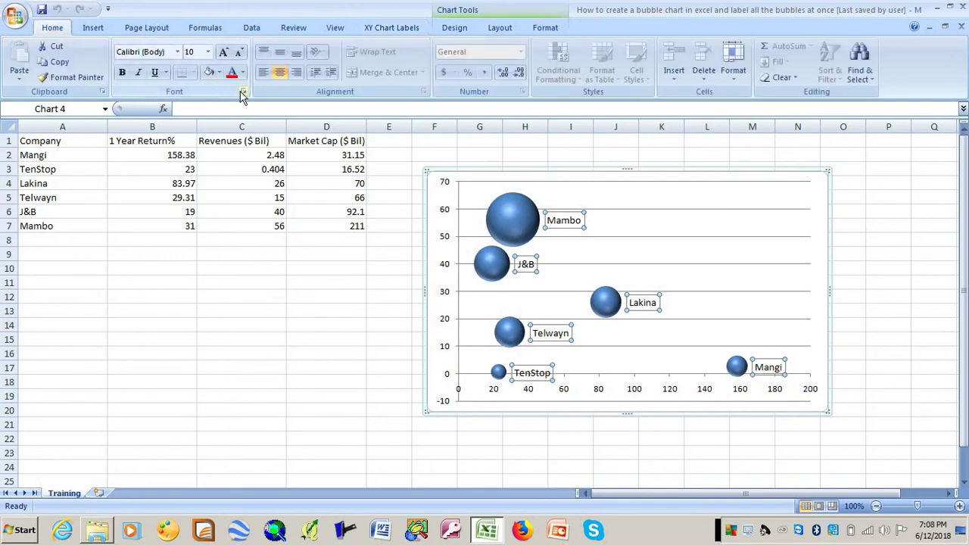
pyautogui.click(209, 53)
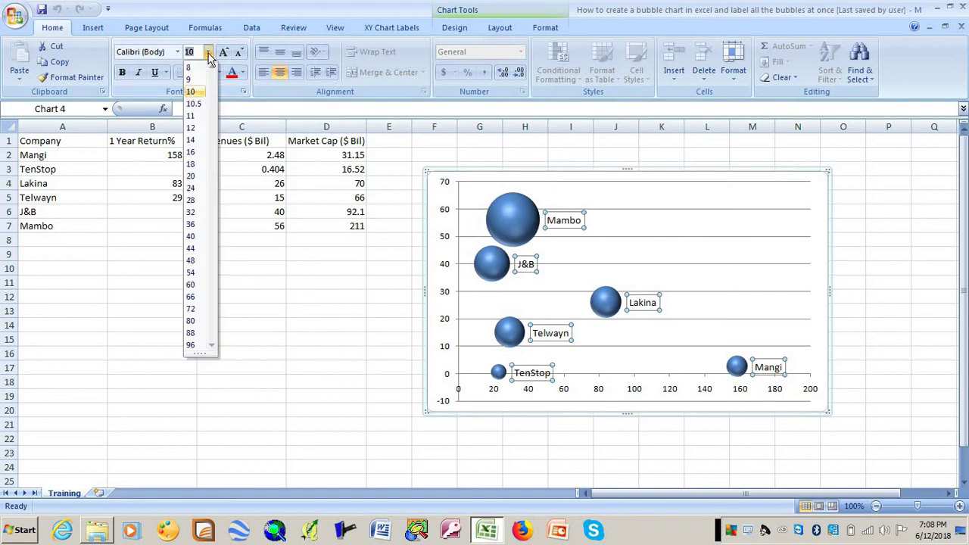
pyautogui.click(191, 140)
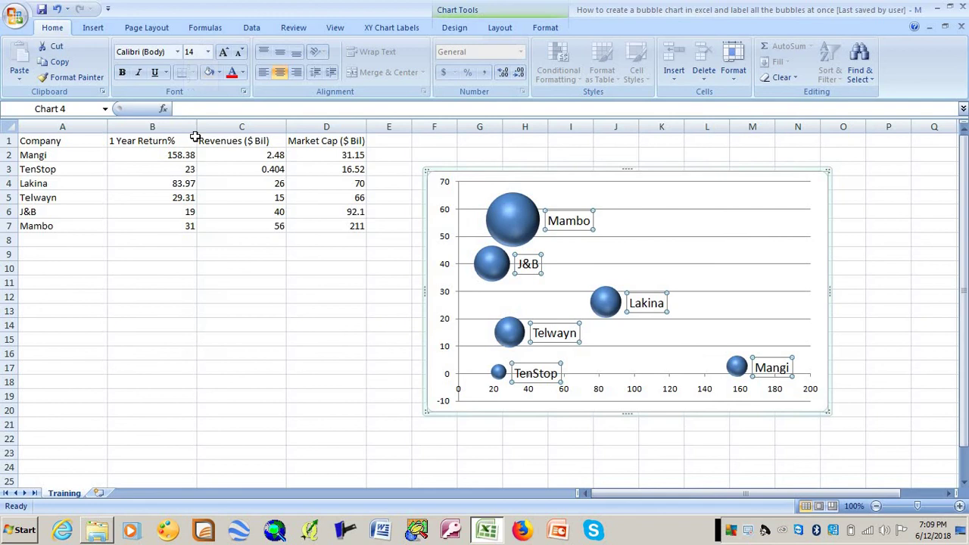
pyautogui.click(220, 73)
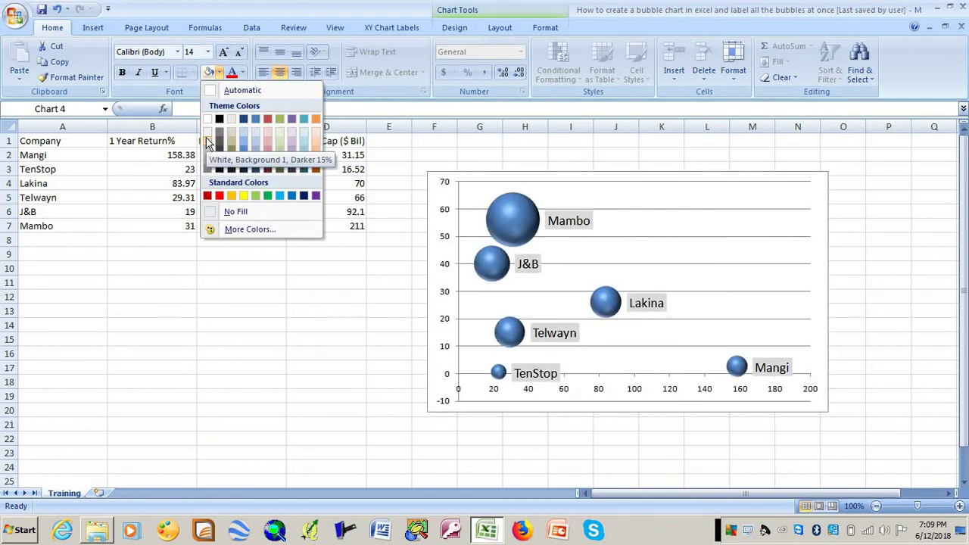
pyautogui.click(208, 144)
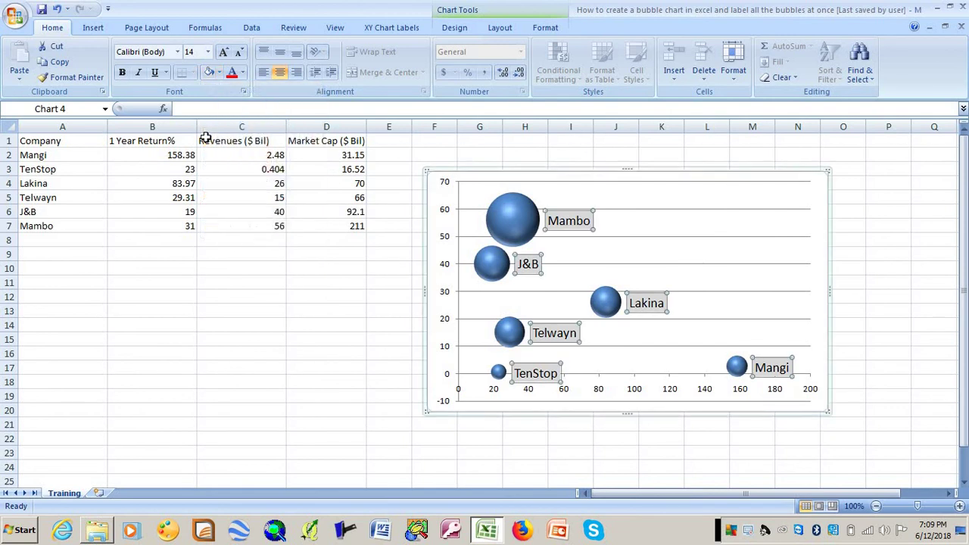
pyautogui.click(123, 75)
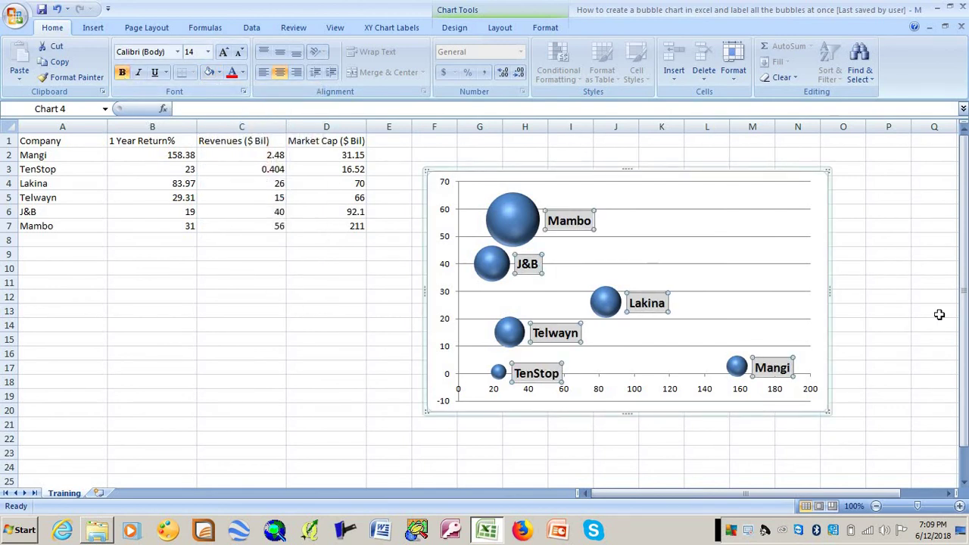
pyautogui.click(890, 281)
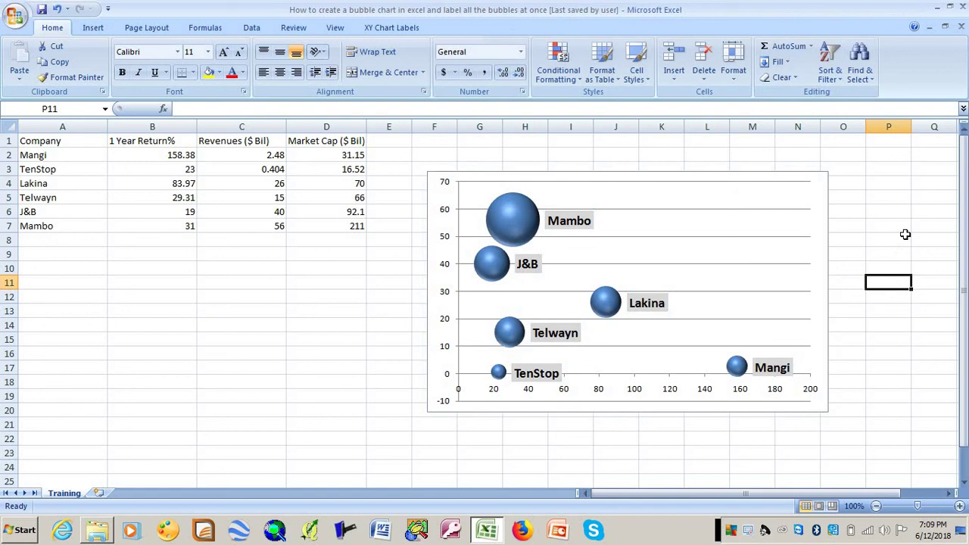